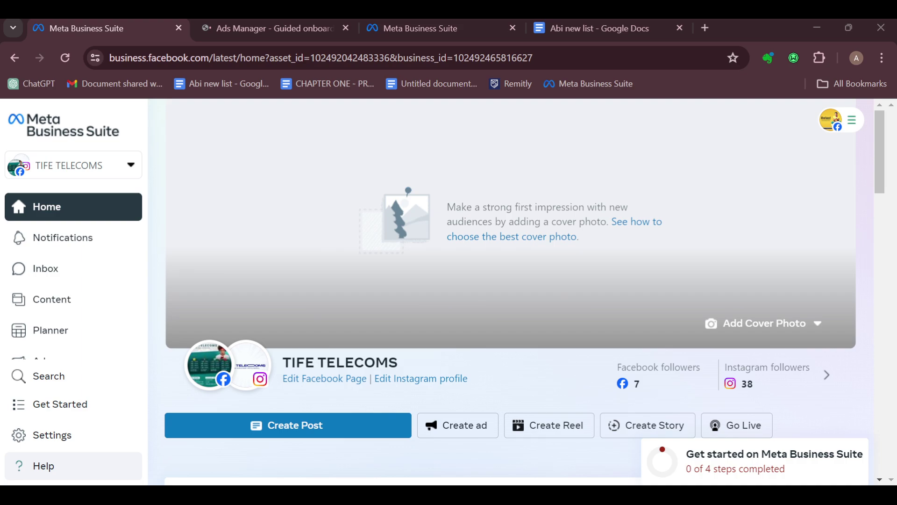
scroll(510, 291, "down", 3)
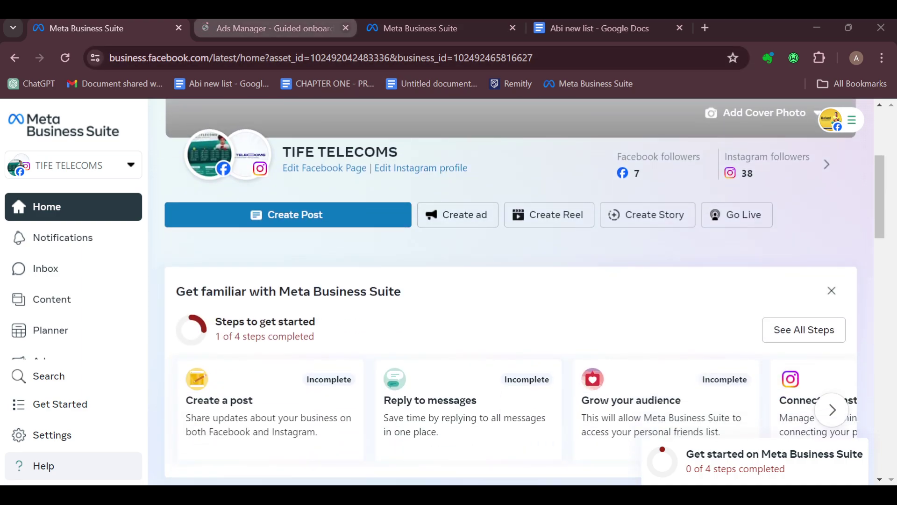
- Close the Ads Manager guided-onboarding browser tab, leaving TIFE TELECOMS home open
left_click(346, 28)
scroll(663, 316, "down", 5)
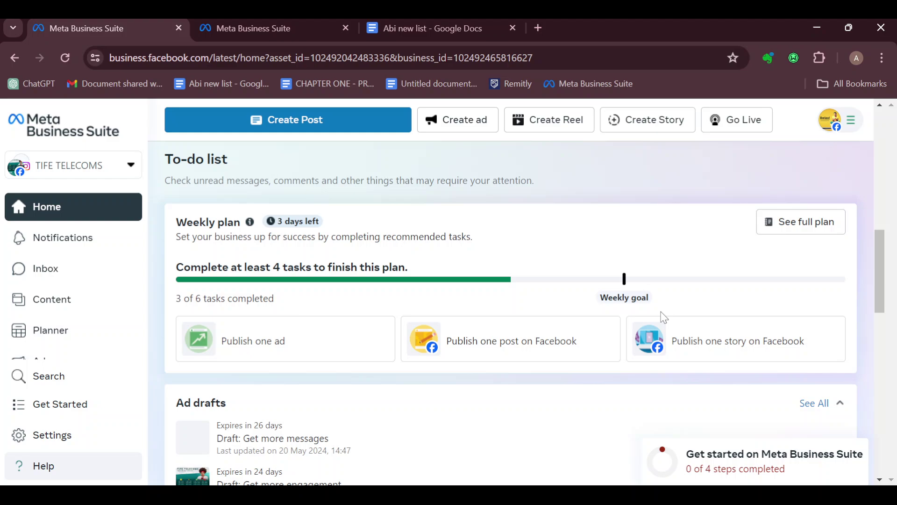
scroll(663, 317, "up", 5)
scroll(461, 311, "up", 3)
scroll(460, 311, "down", 1)
scroll(552, 287, "down", 1)
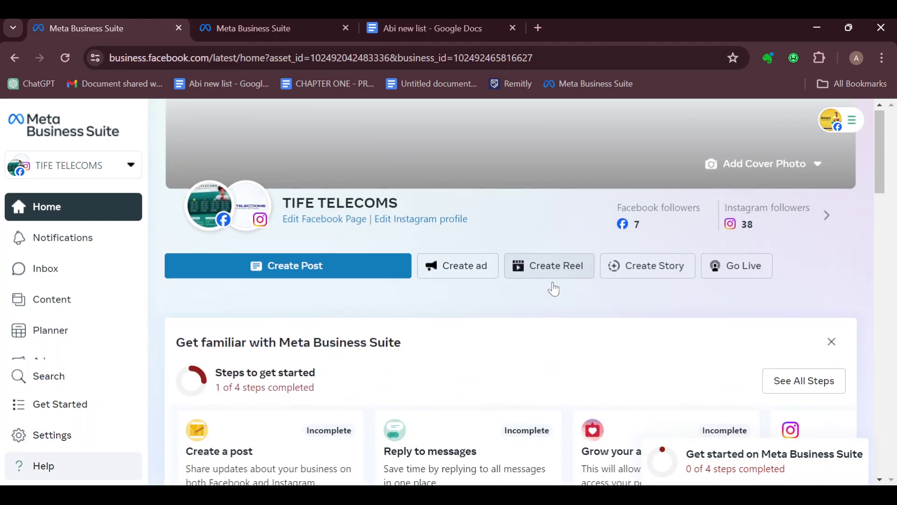
scroll(554, 288, "up", 2)
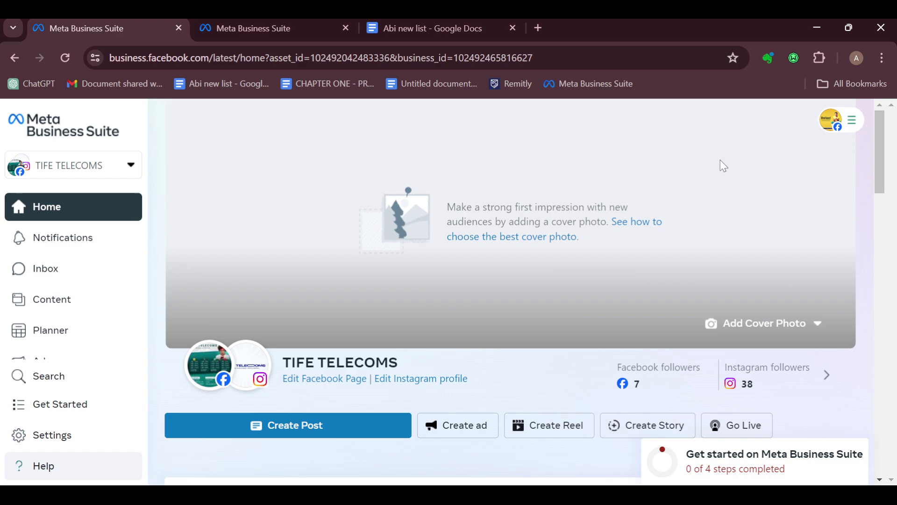
left_click(850, 125)
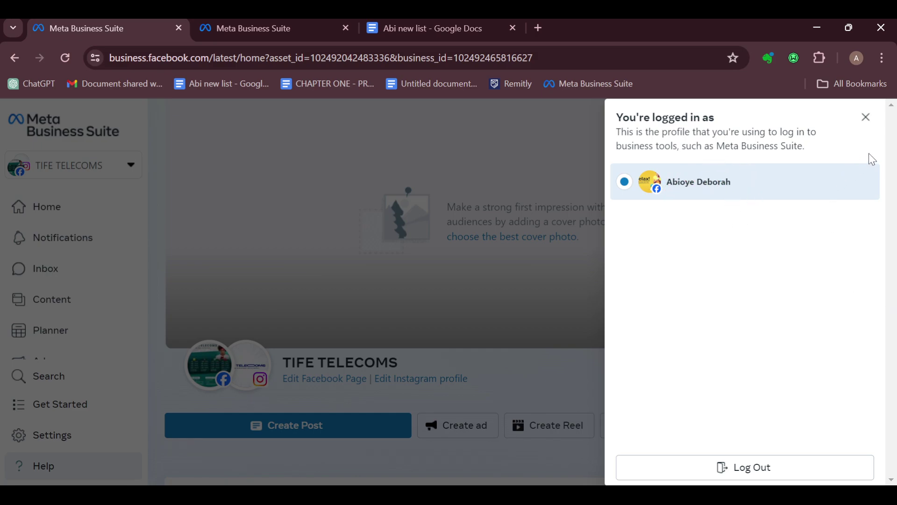
left_click(868, 119)
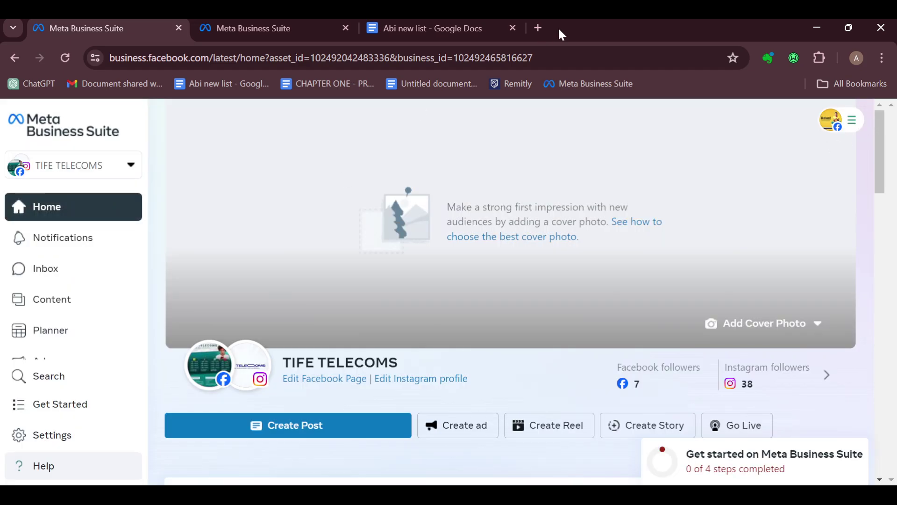
- Choose the TIFE TELECOMS business portfolio from the top-left account dropdown
left_click(125, 166)
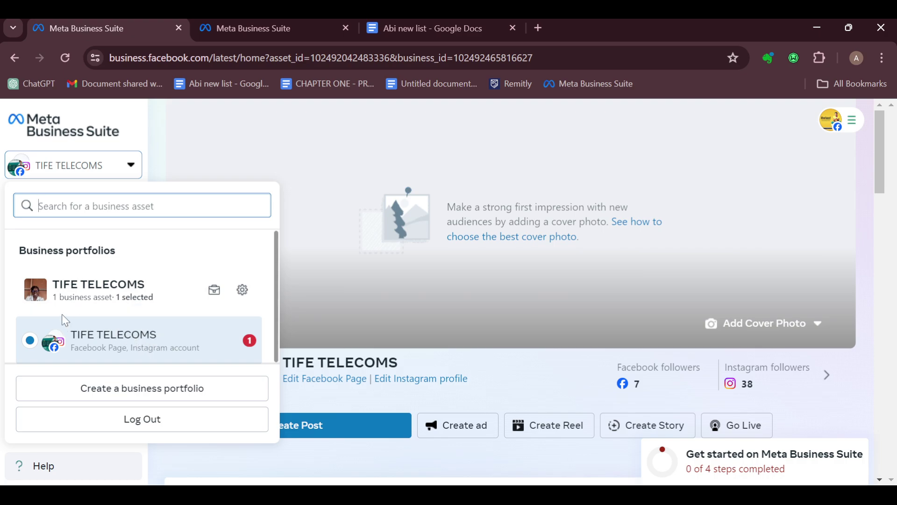
left_click(42, 298)
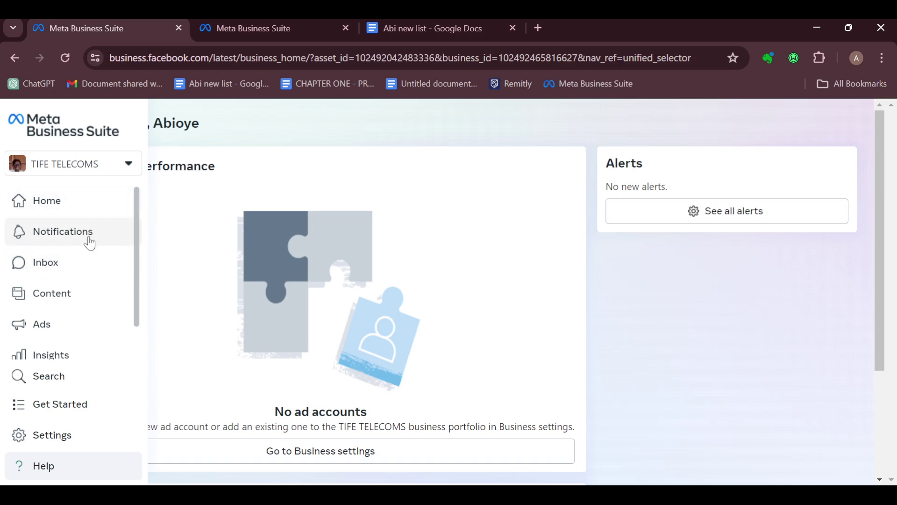
scroll(84, 295, "down", 1)
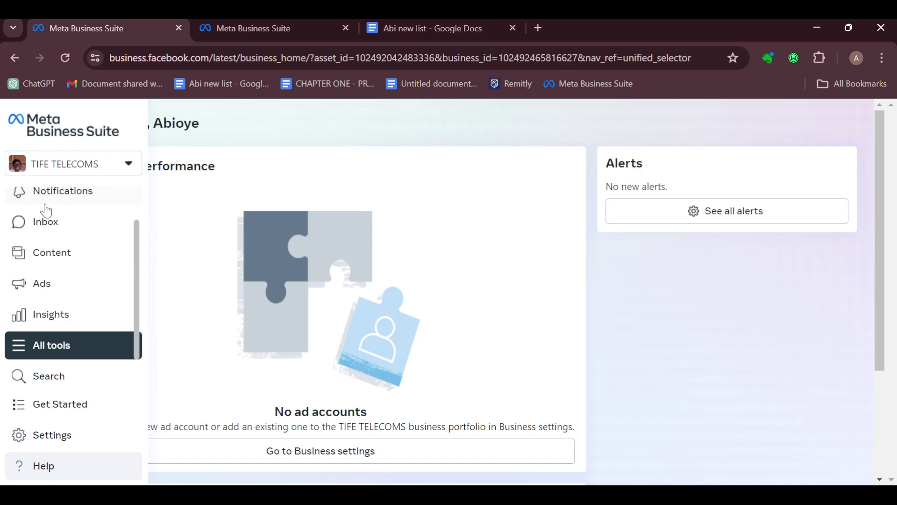
- Select the TIFE TELECOMS Facebook Page from the portfolio dropdown and dismiss the asset list
left_click(104, 169)
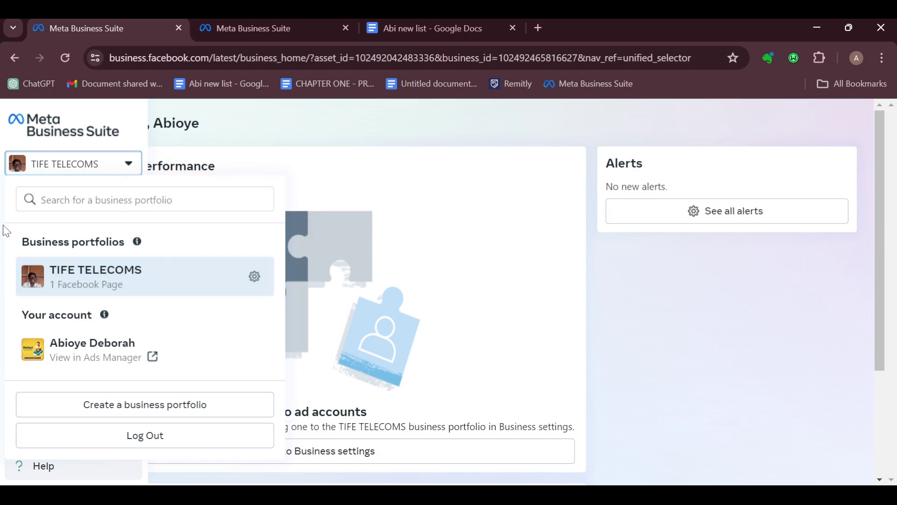
left_click(16, 58)
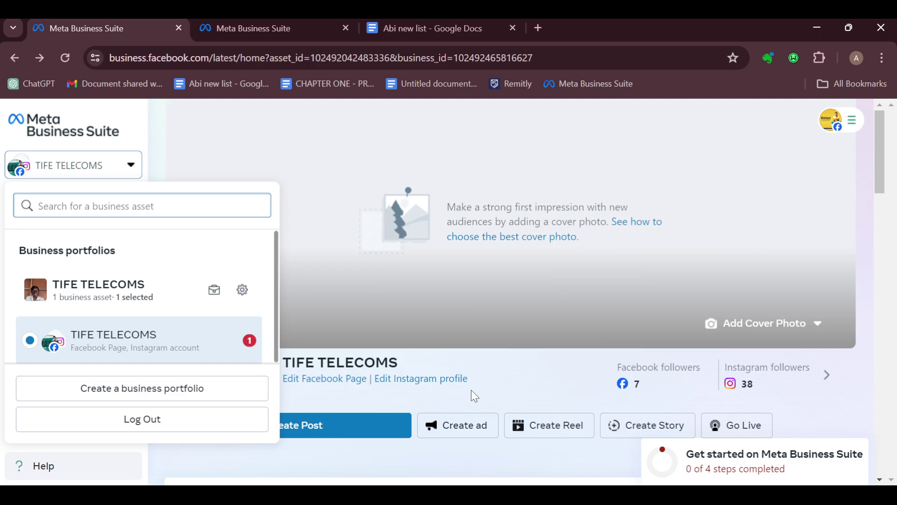
left_click(509, 375)
scroll(640, 356, "down", 4)
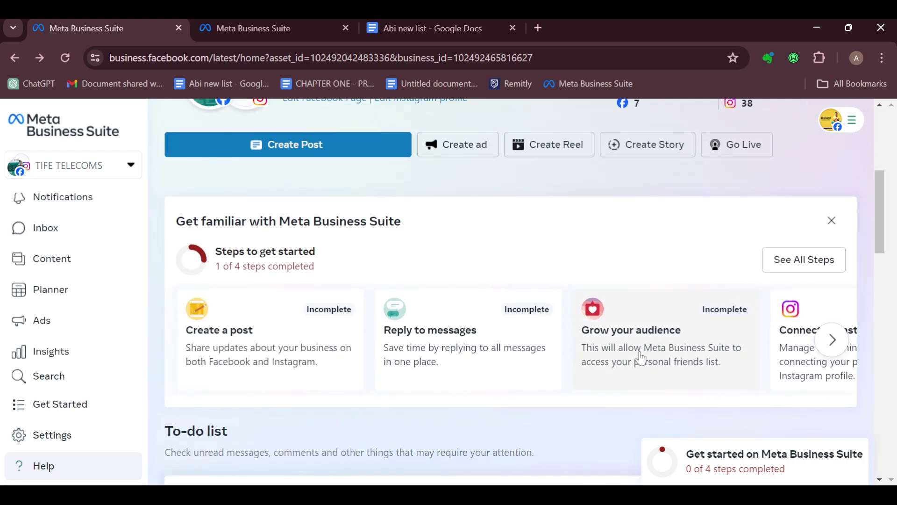
scroll(640, 356, "up", 4)
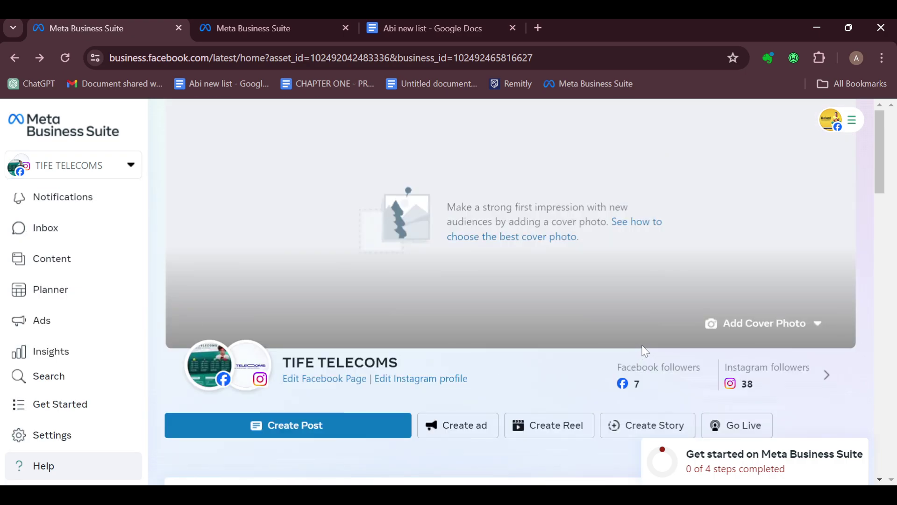